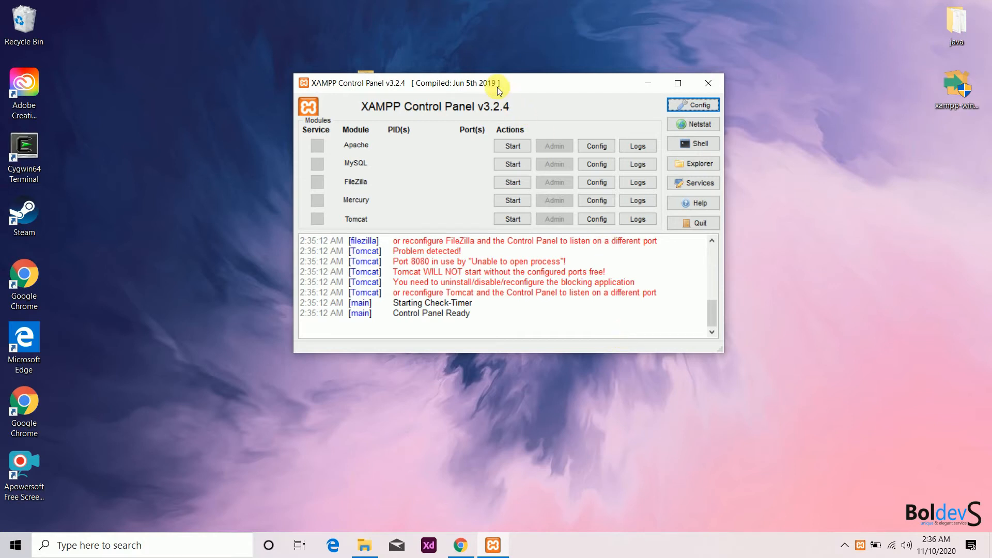
Start the Apache and MySQL servers in XAMPP, then minimise the control panel
drag(522, 89, 603, 124)
click(601, 173)
click(604, 192)
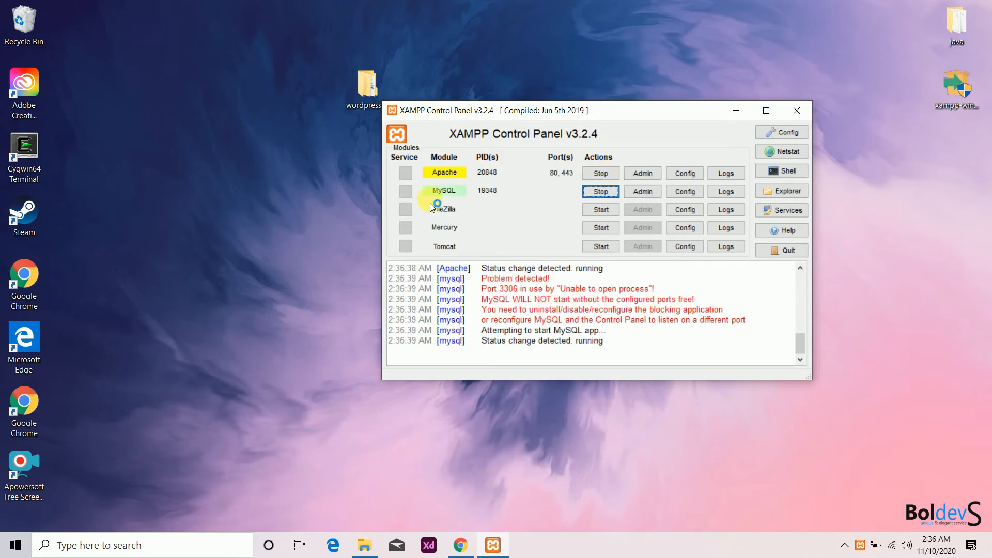
click(740, 114)
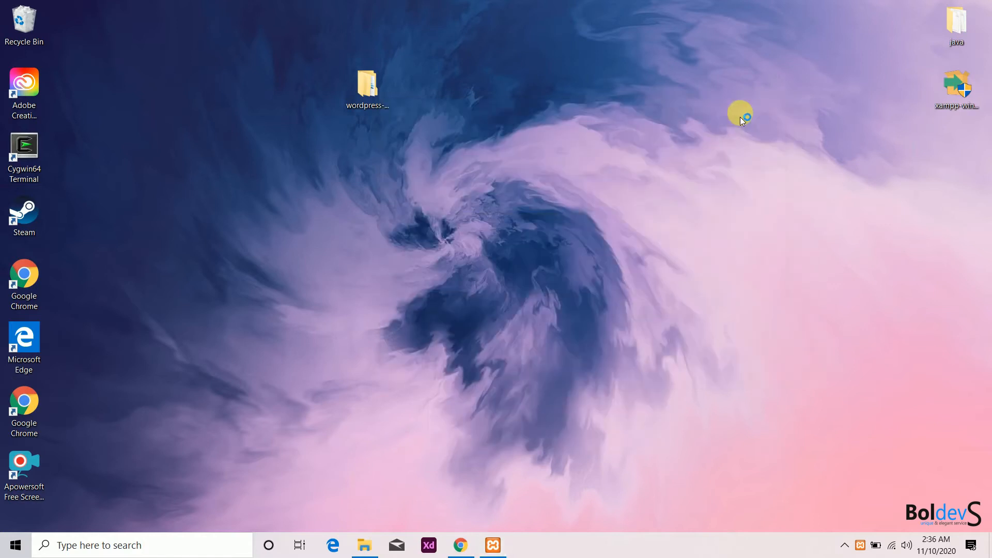
Open Chrome and load localhost/test to show the directory listing
click(459, 546)
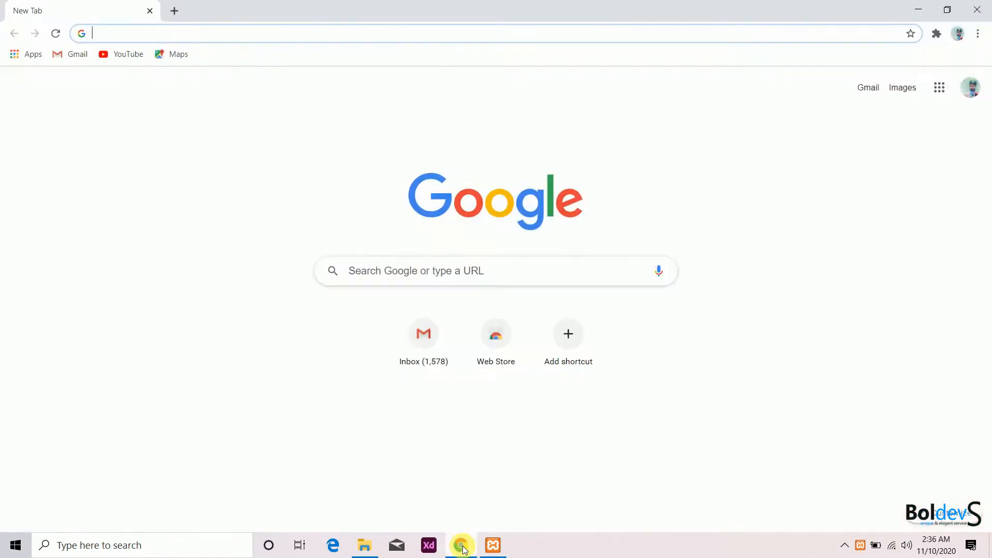
text(loc)
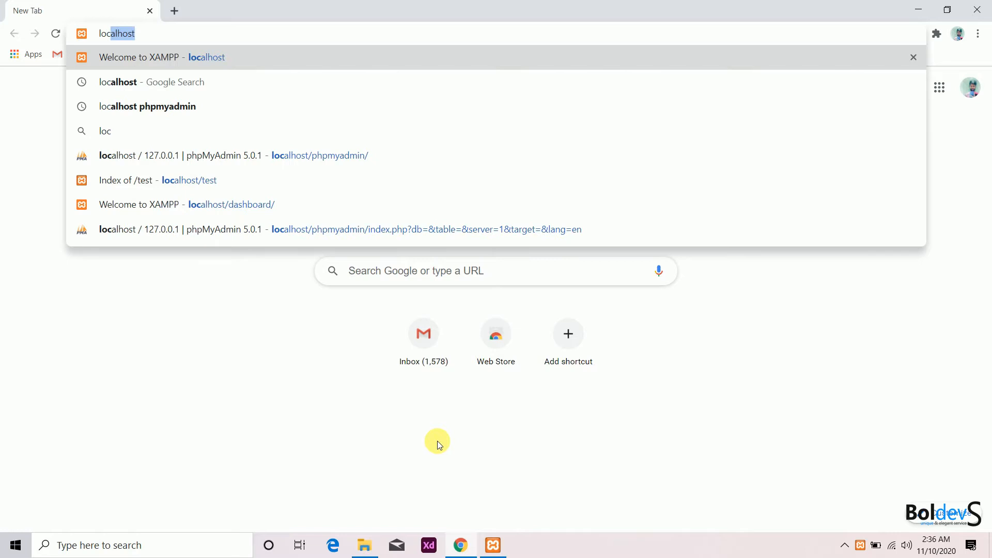
text(alhost/)
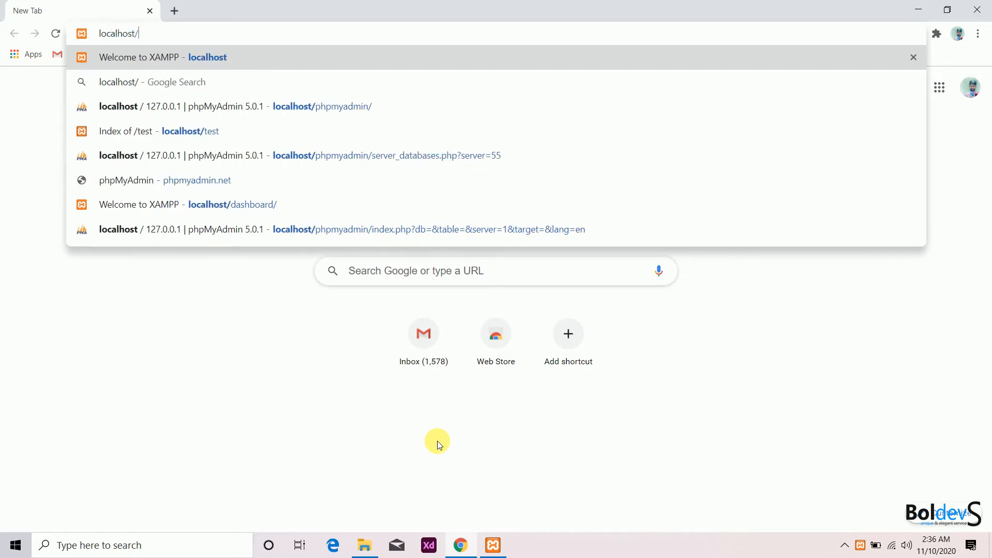
text(test)
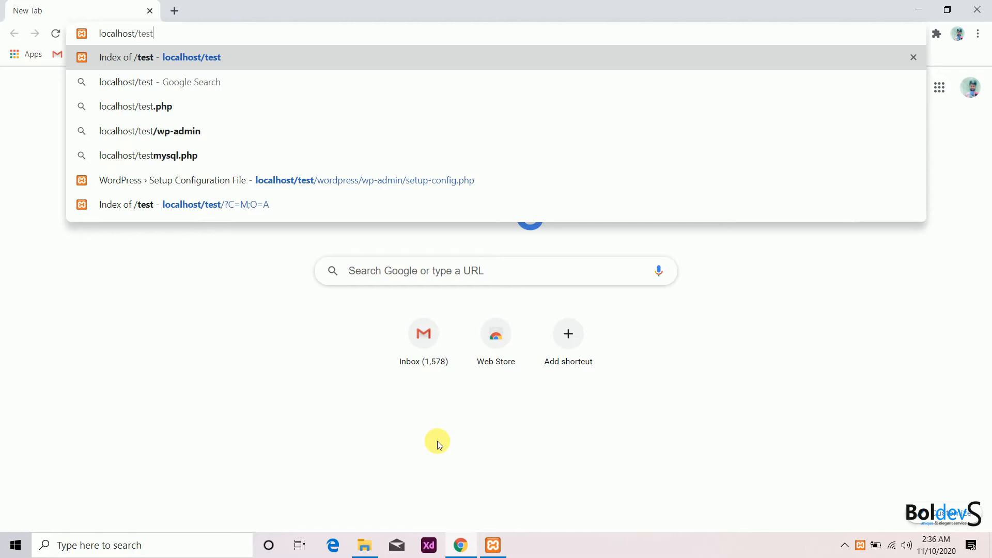
key(Return)
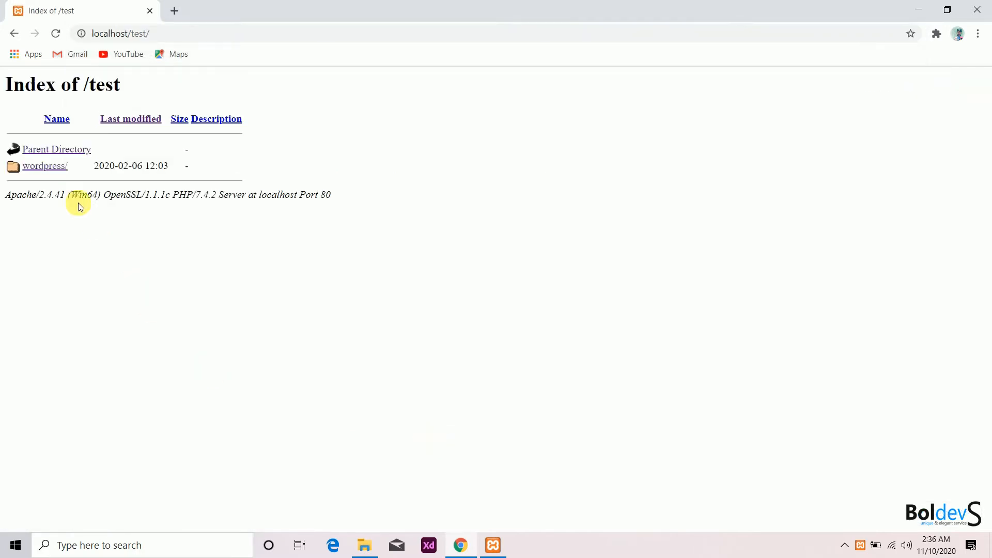
Open the wordpress/ folder and continue setup in English (United States)
click(42, 166)
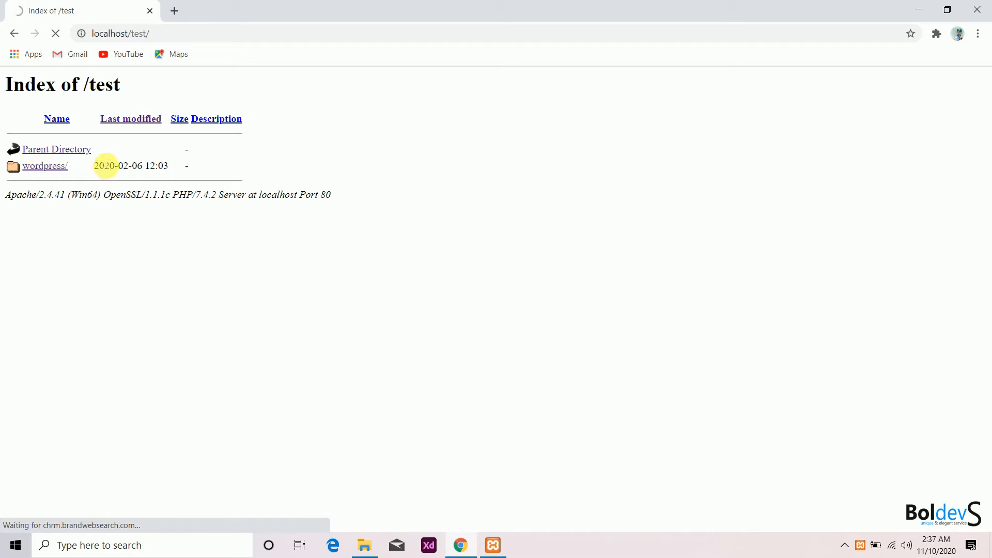
right_click(862, 547)
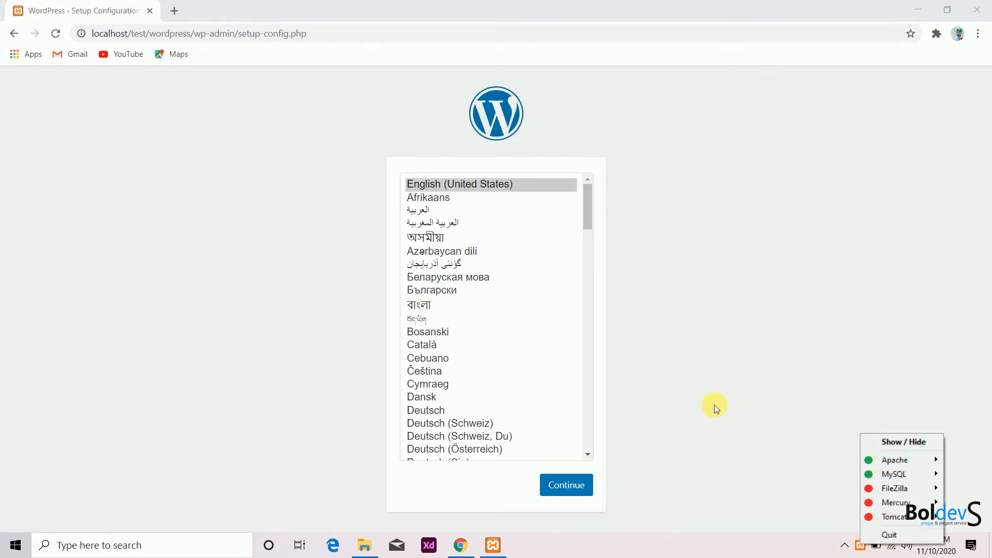
click(710, 243)
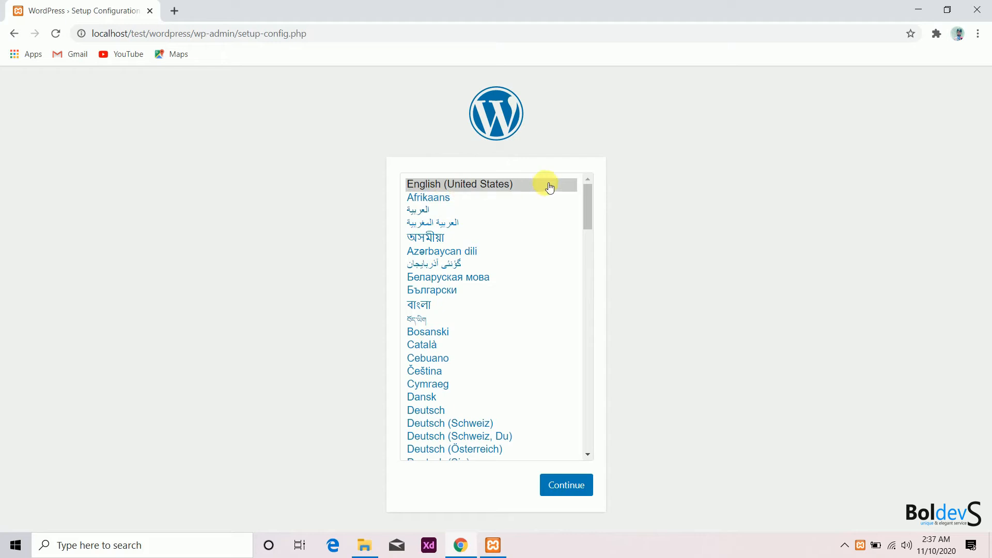
click(572, 485)
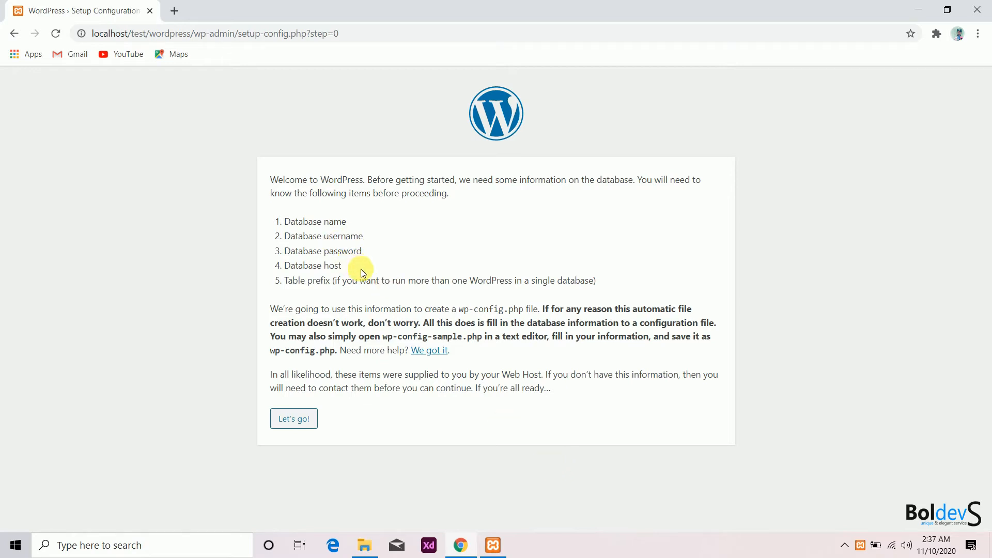
On the database details form, replace the database name 'wordpress' with 'test'
click(308, 424)
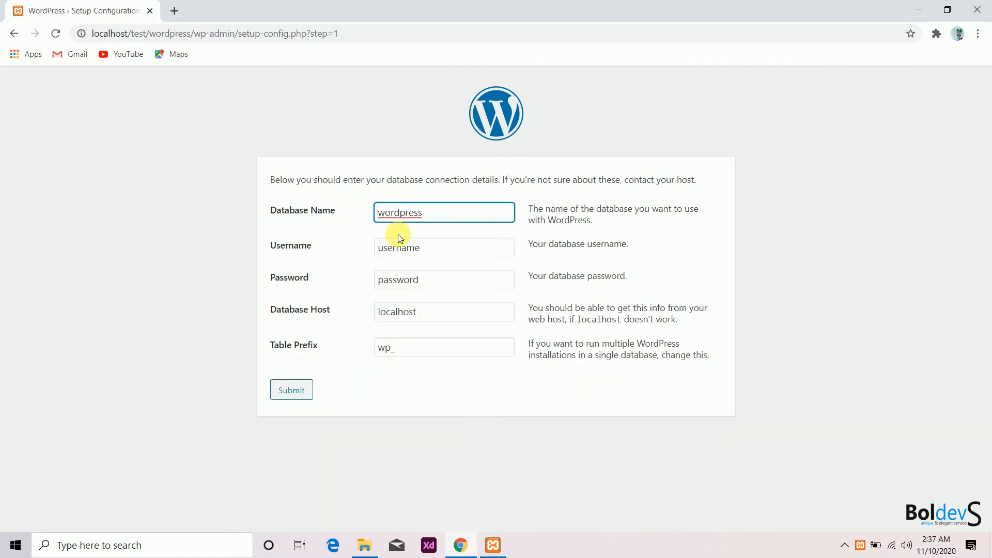
drag(441, 217, 370, 211)
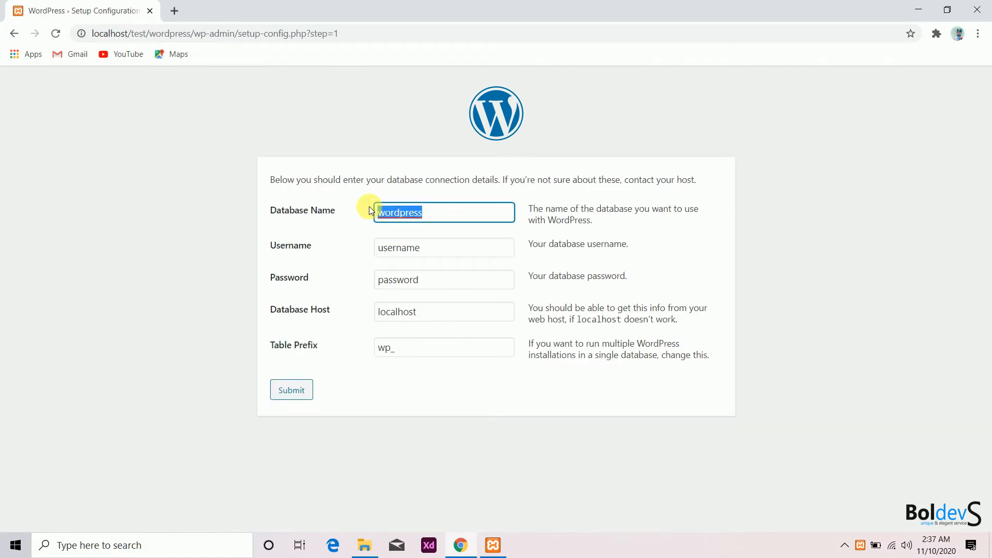
key(BackSpace)
text(test)
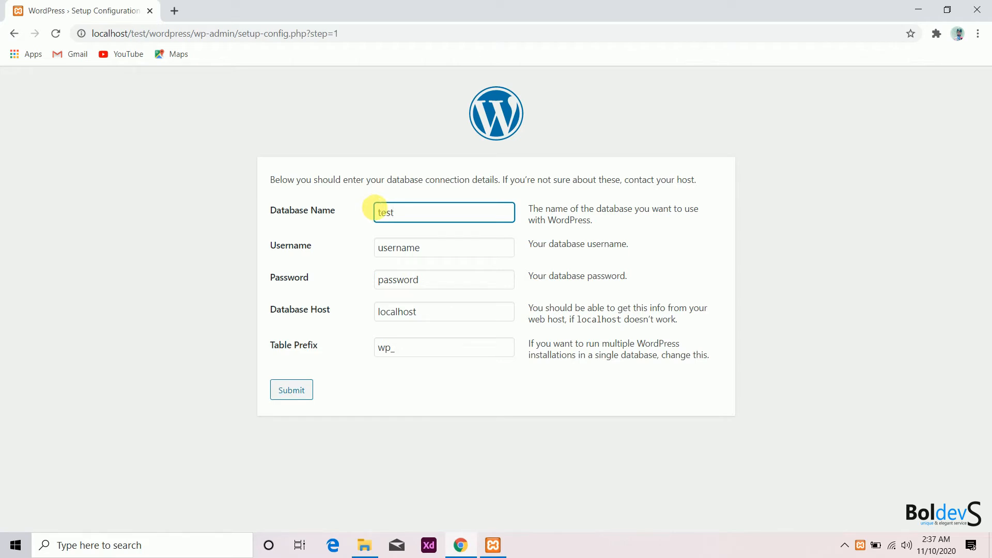
double_click(408, 219)
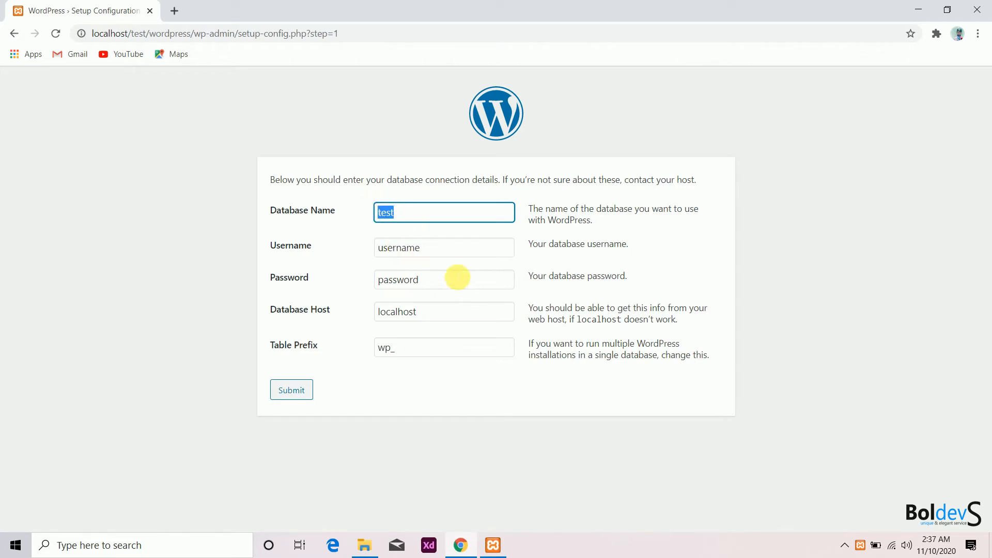
Set the database username to root and leave the password empty
click(448, 252)
drag(448, 252, 381, 250)
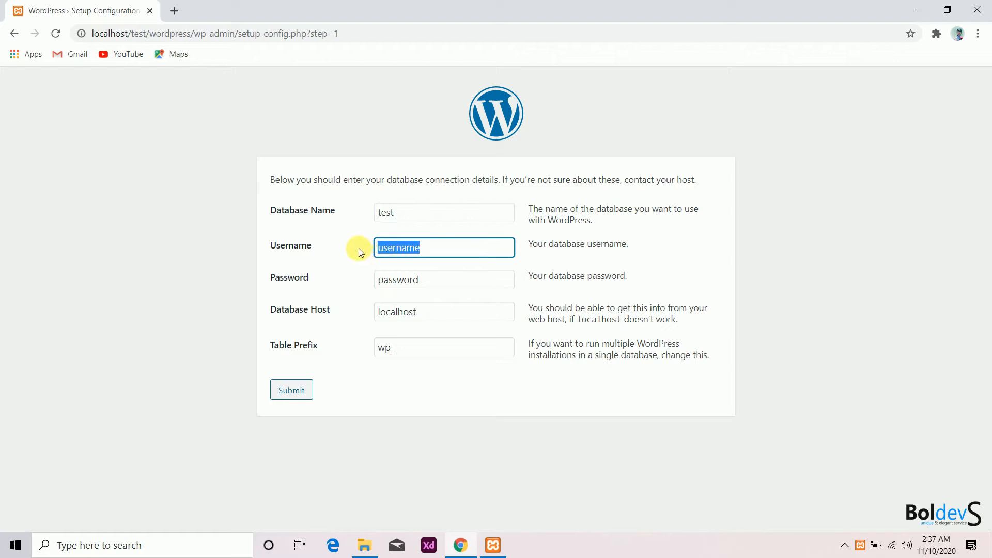
text(r)
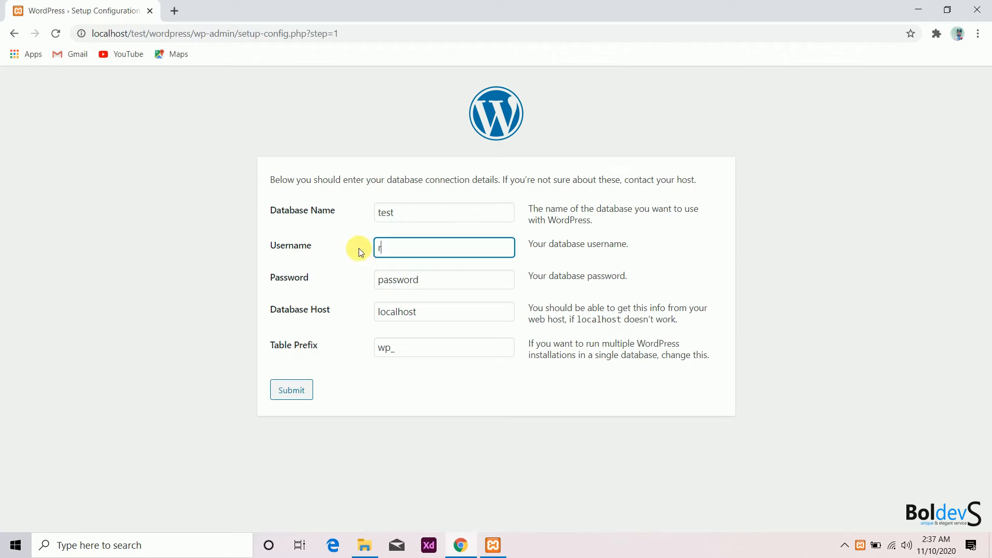
text(oot)
click(433, 286)
drag(433, 286, 352, 294)
key(BackSpace)
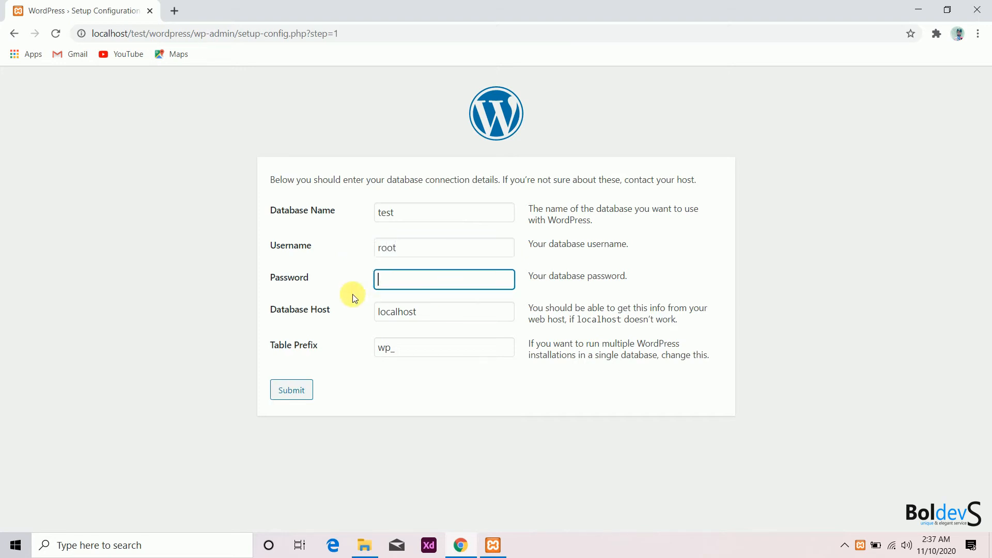
Submit the connection details and run the installation
click(383, 395)
click(292, 392)
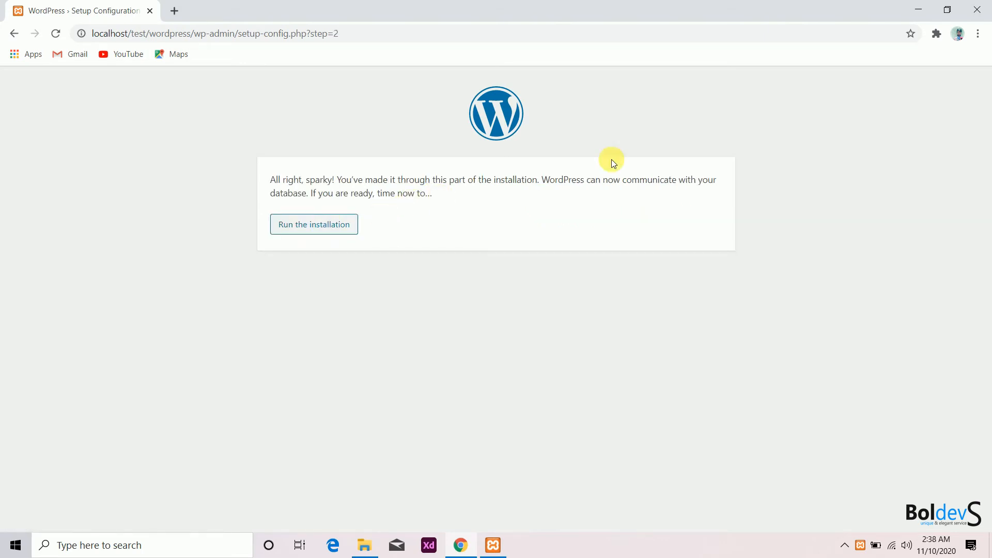
click(324, 231)
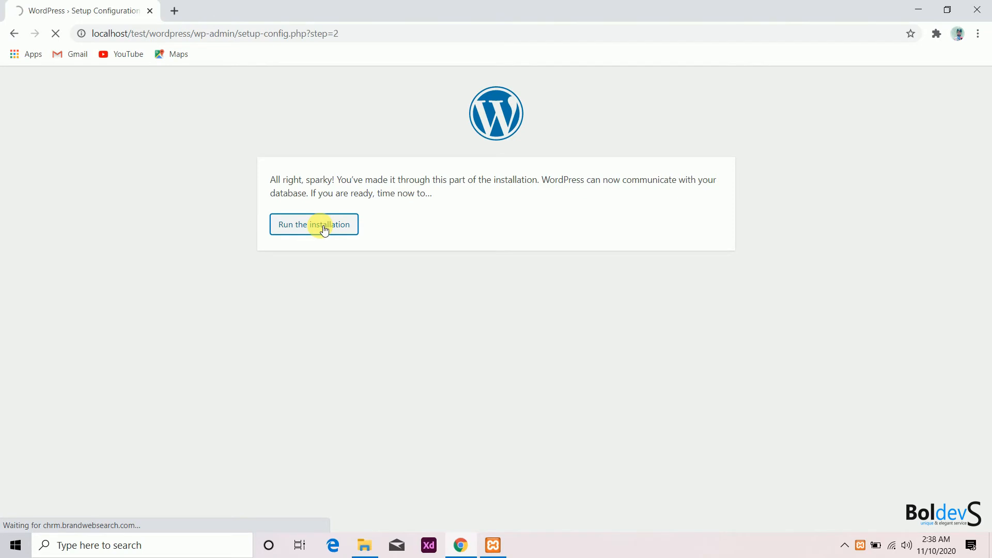
Enter Boldevs as the site title
scroll(343, 244, down, 2)
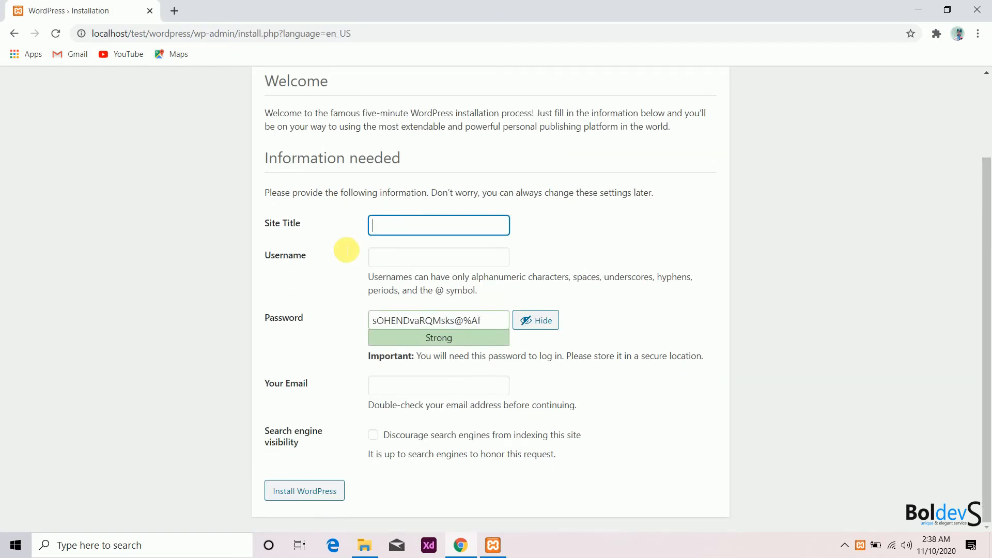
scroll(344, 249, up, 2)
scroll(345, 250, down, 2)
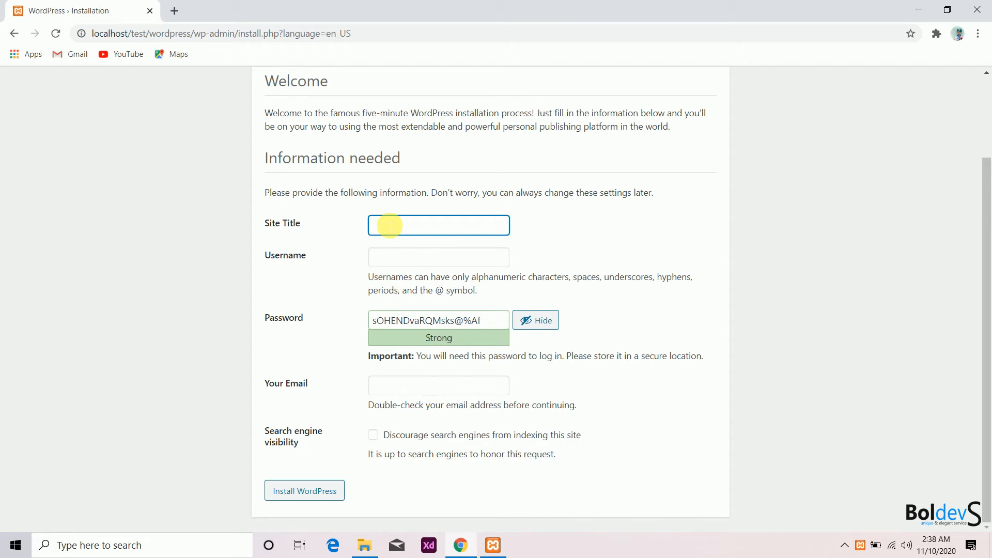
text(Boldevas)
drag(406, 226, 369, 226)
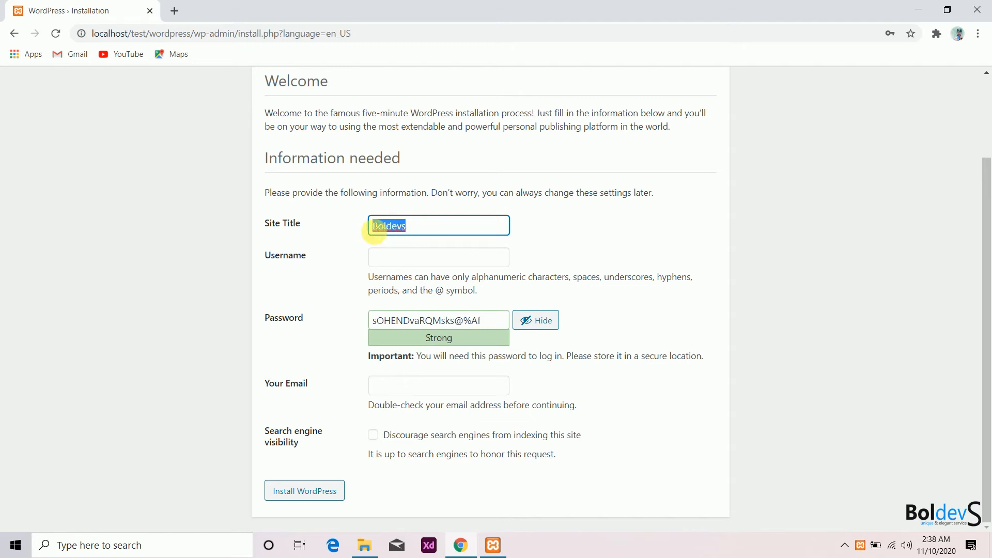
Enter an admin username and a short password, confirming use of the weak password
click(410, 263)
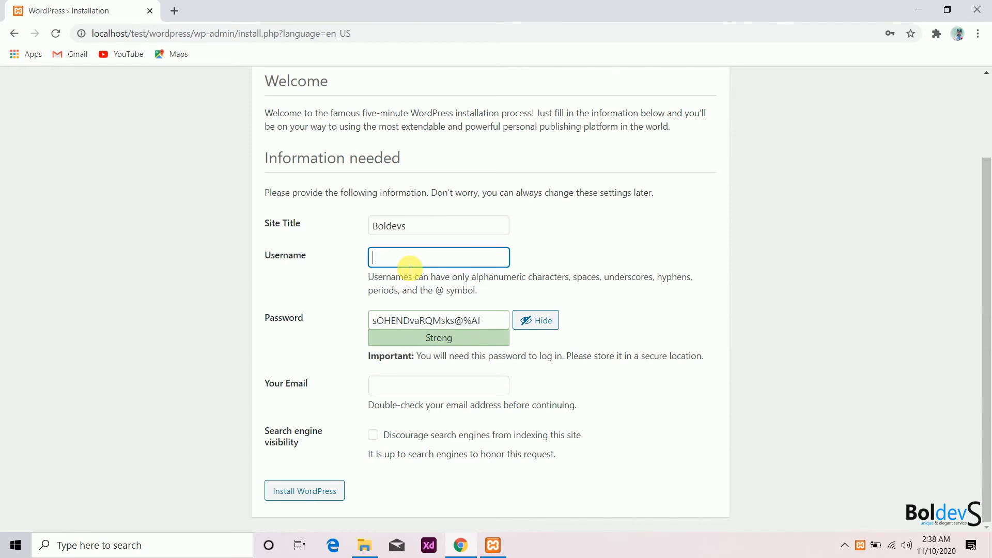
text(admin)
drag(508, 321, 367, 321)
text(admin)
scroll(364, 326, down, 1)
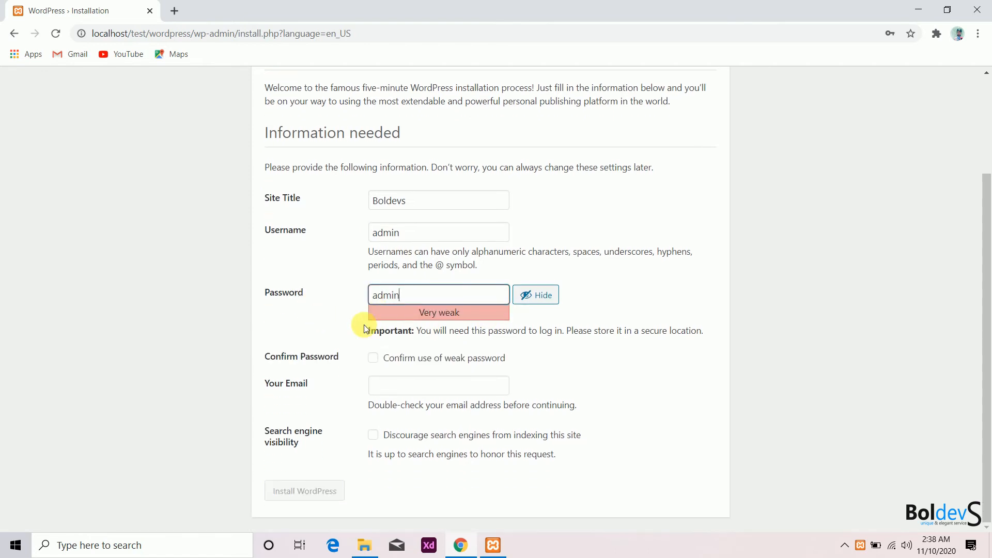
key(ctrl+a)
click(374, 358)
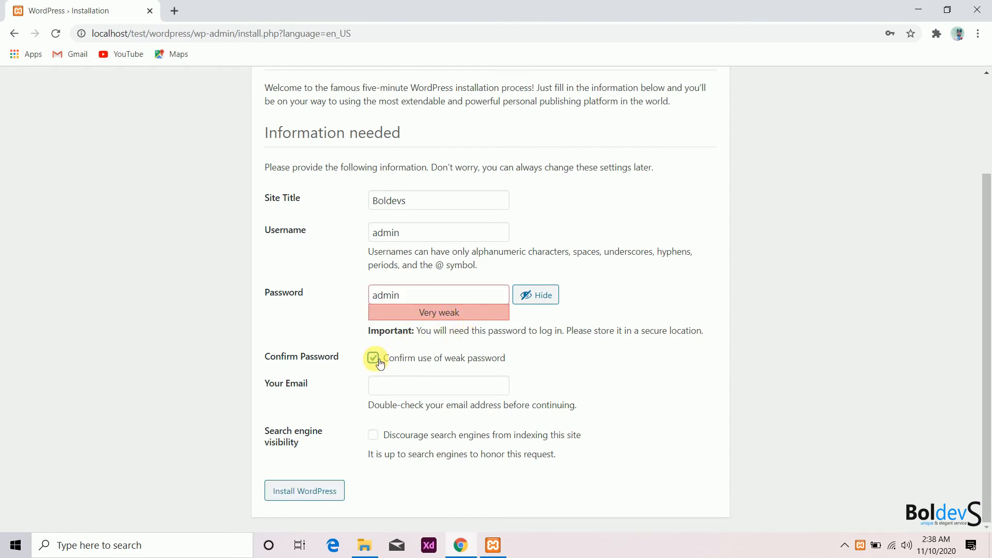
Fill in the admin e-mail address, correcting its domain to boldevs.in
click(423, 391)
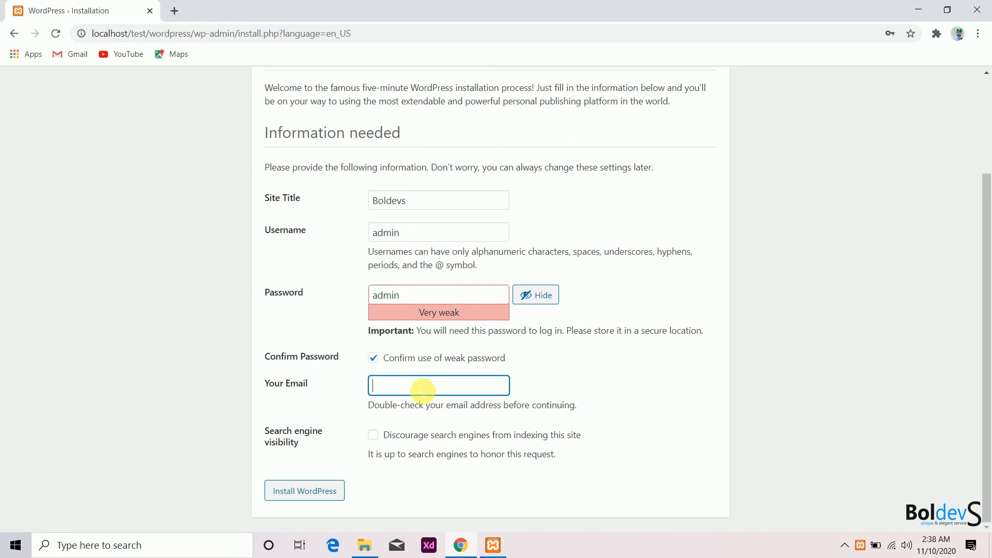
text(j)
key(BackSpace)
click(399, 386)
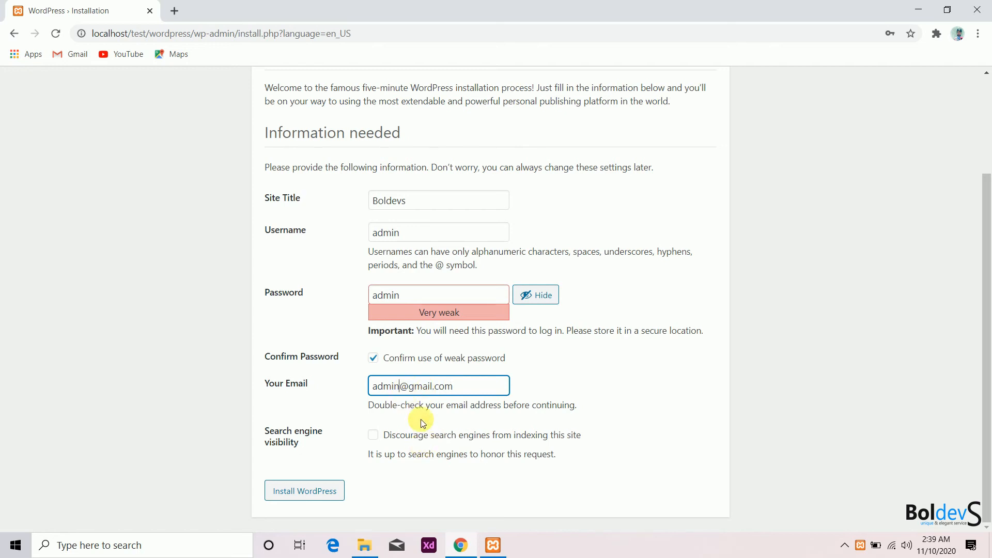
drag(417, 386, 492, 386)
key(BackSpace)
key(BackSpace)
text(boldevs.in)
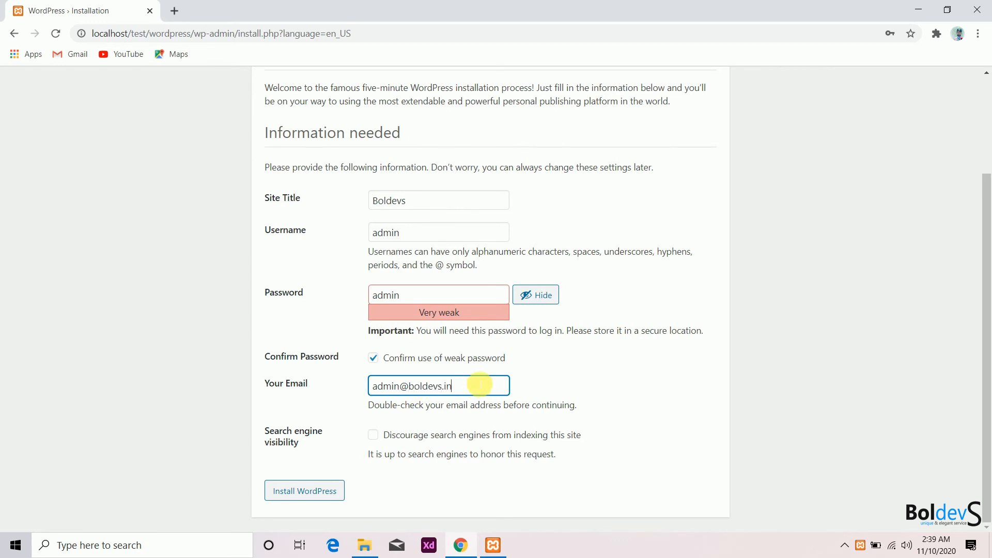
click(552, 413)
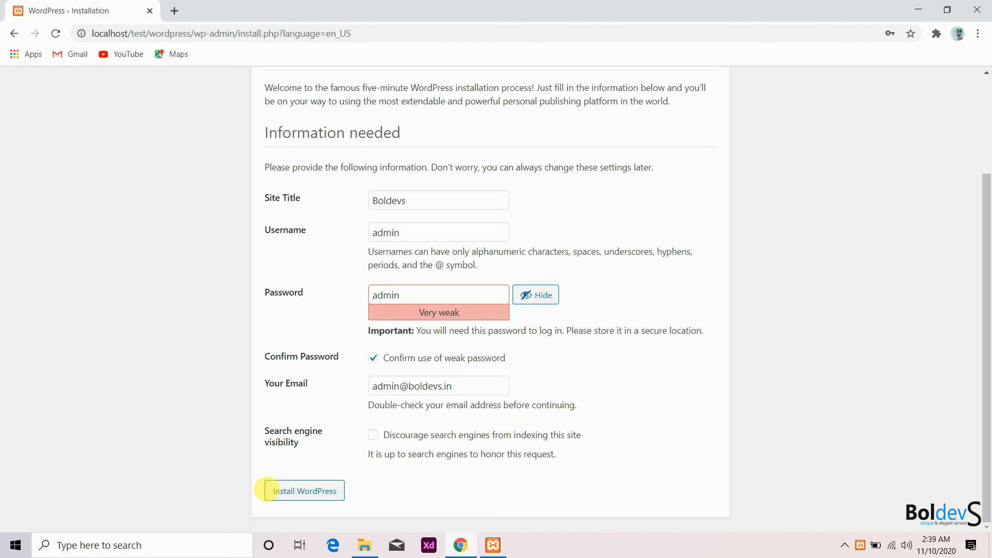
Discourage search indexing, install WordPress, save the login in Chrome, then go to Log In
click(376, 438)
click(314, 495)
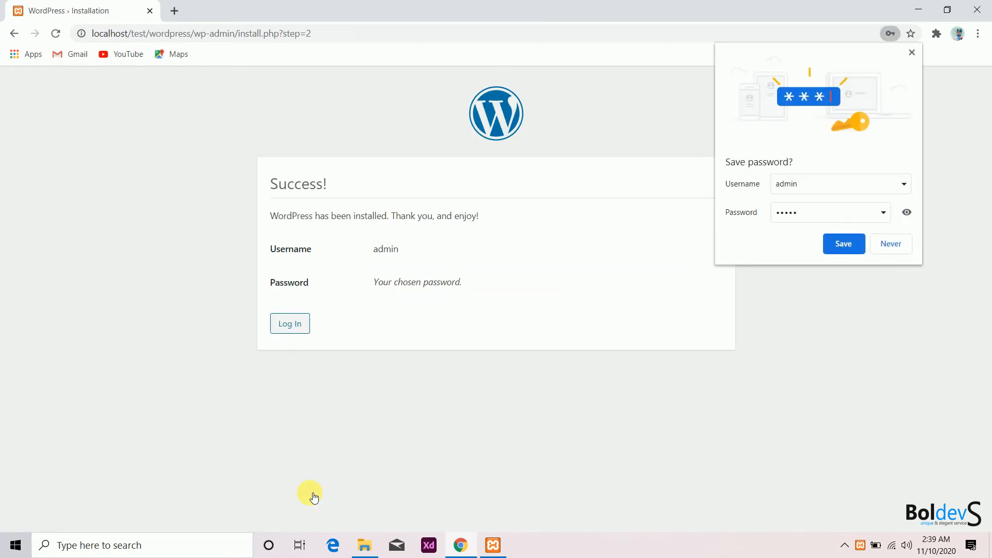
click(845, 245)
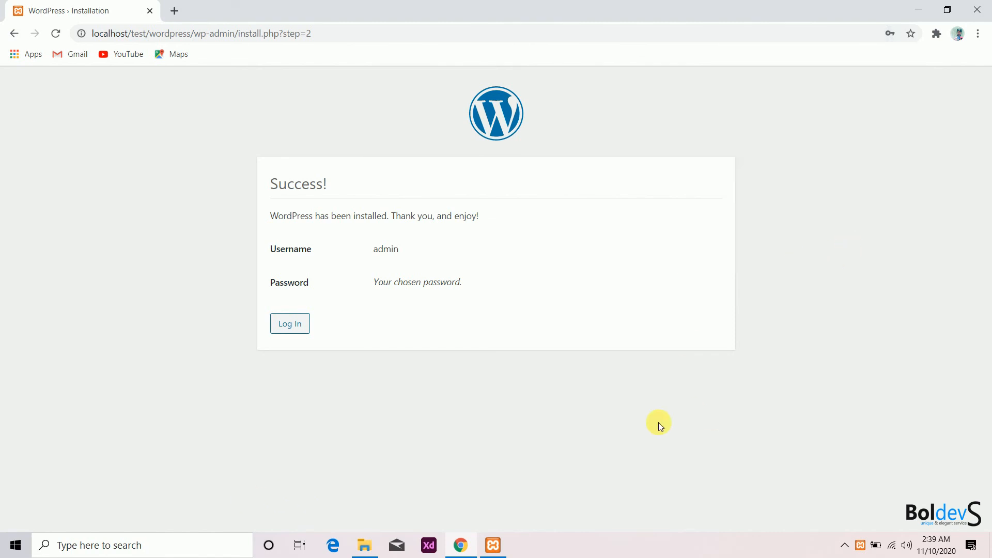
click(304, 326)
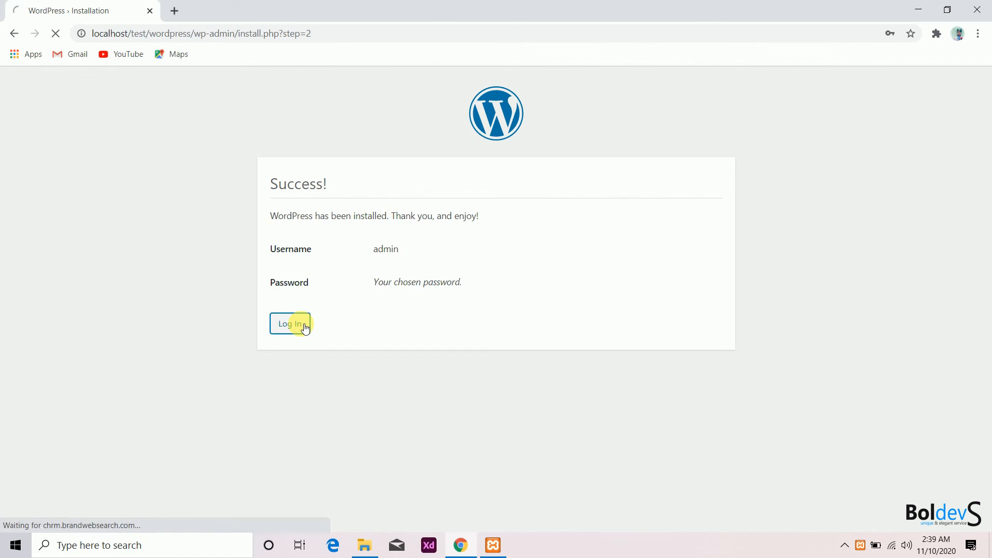